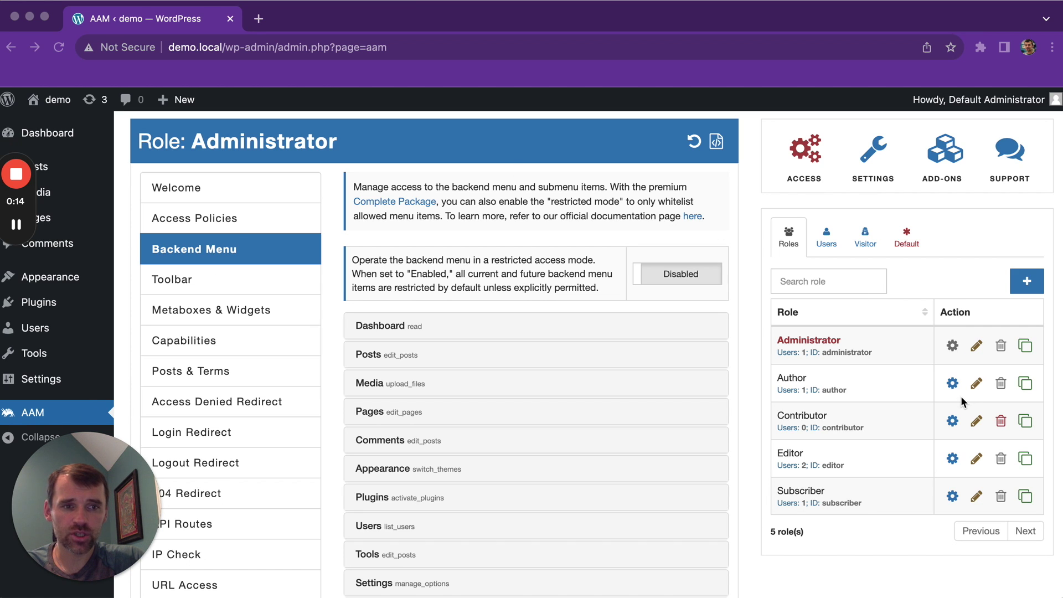
Step: List users in AAM and expand Comments to show its URI /wp-admin/edit-comments.php
{"action": "left_click", "coordinate": [829, 243]}
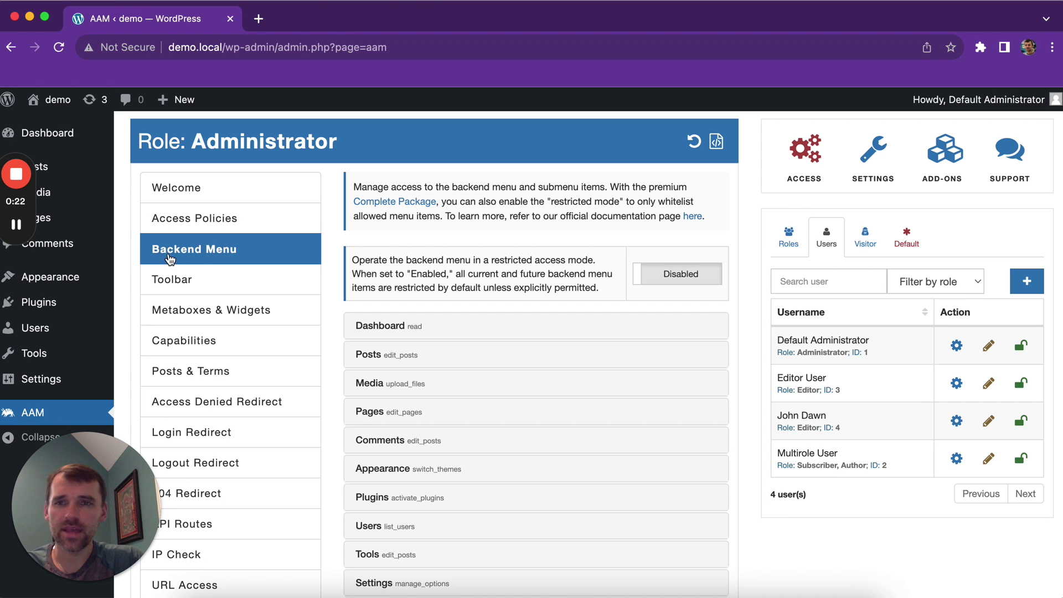
{"action": "scroll", "coordinate": [489, 315], "scroll_direction": "down", "scroll_amount": 1}
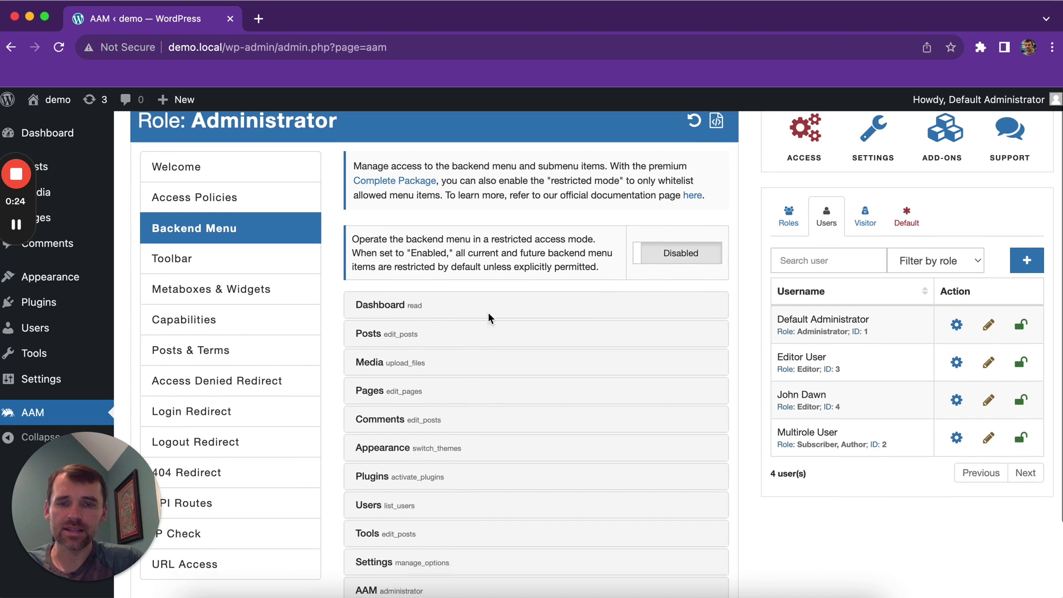
{"action": "scroll", "coordinate": [501, 376], "scroll_direction": "down", "scroll_amount": 3}
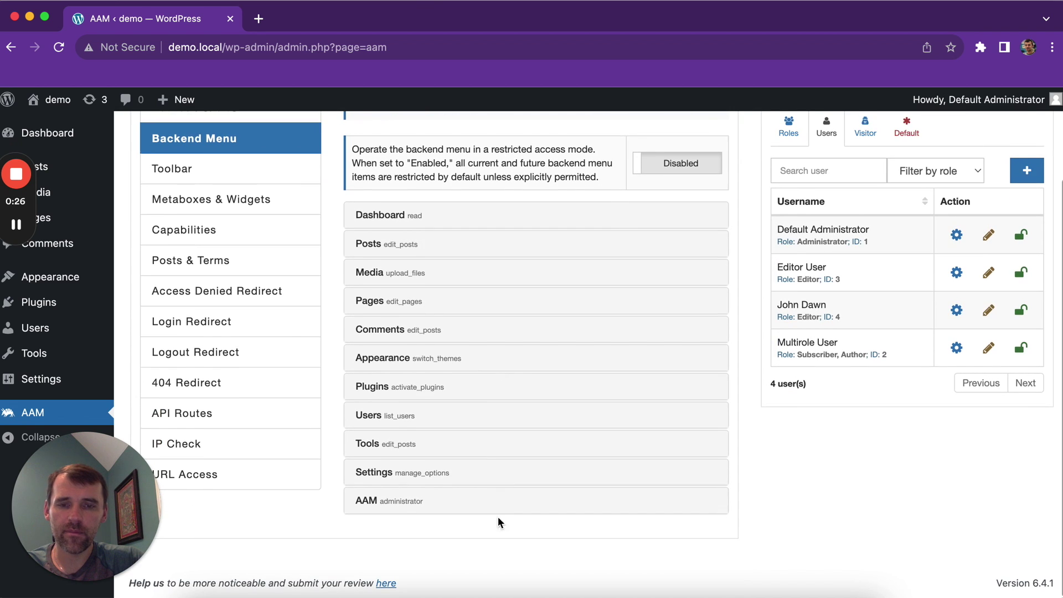
{"action": "left_click", "coordinate": [489, 331]}
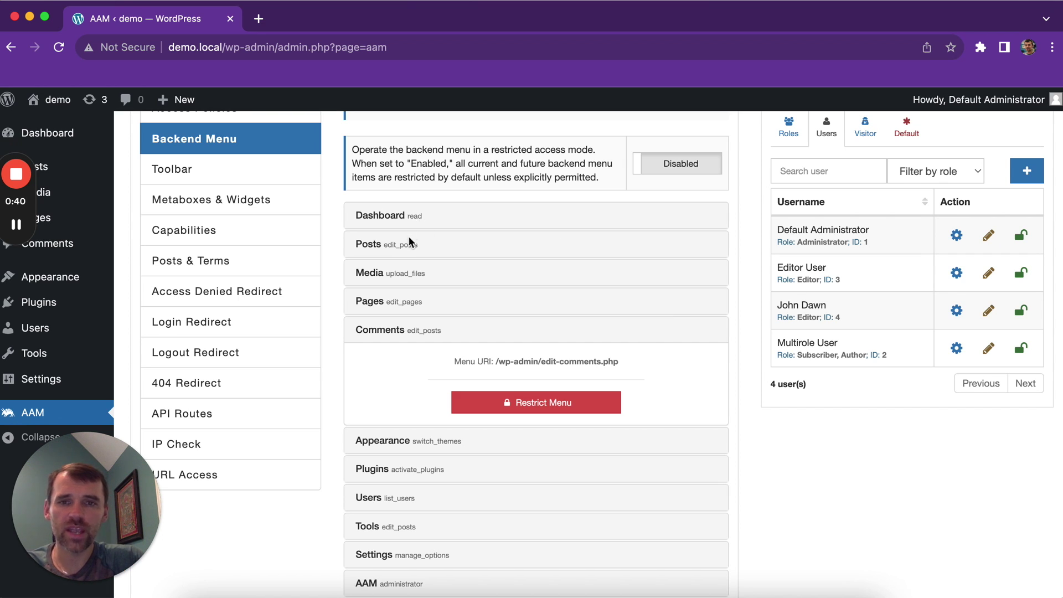
Step: Expand Pages, then Posts to list All Posts, Add New Post, Categories and Tags
{"action": "left_click", "coordinate": [422, 302]}
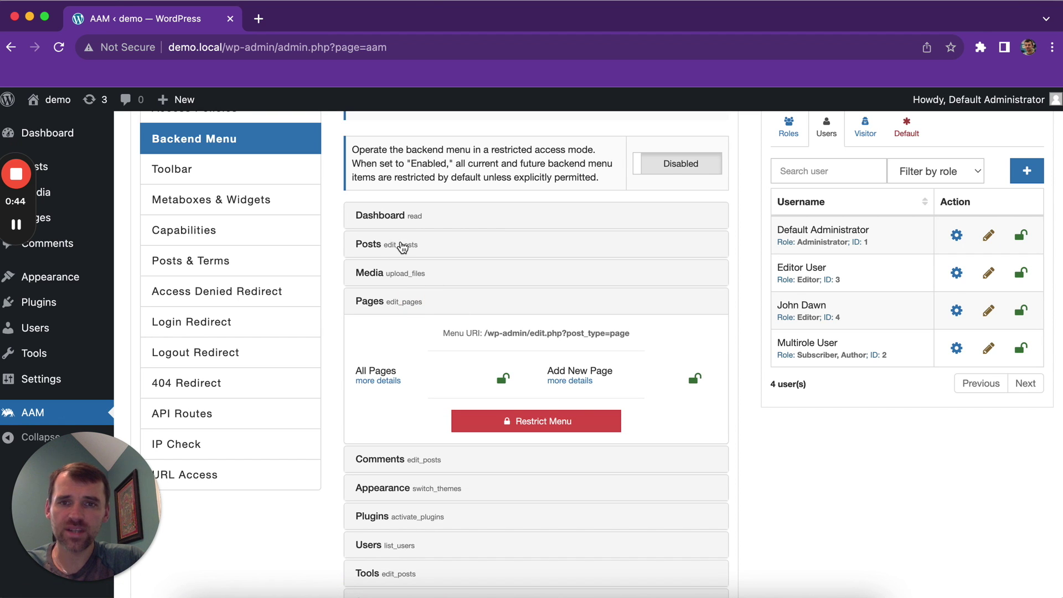
{"action": "left_click", "coordinate": [390, 244]}
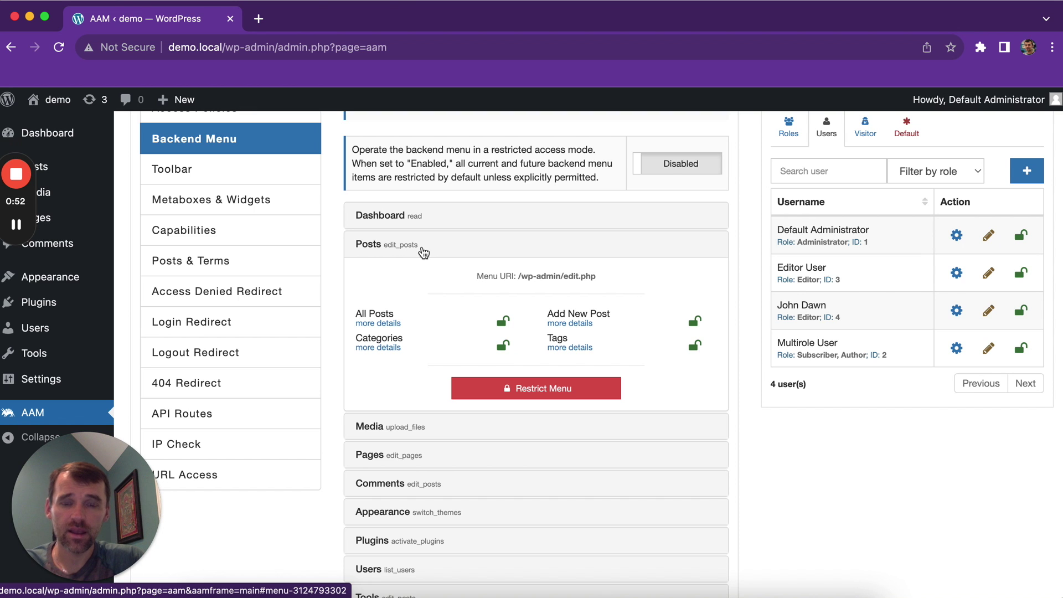
{"action": "left_click", "coordinate": [578, 349]}
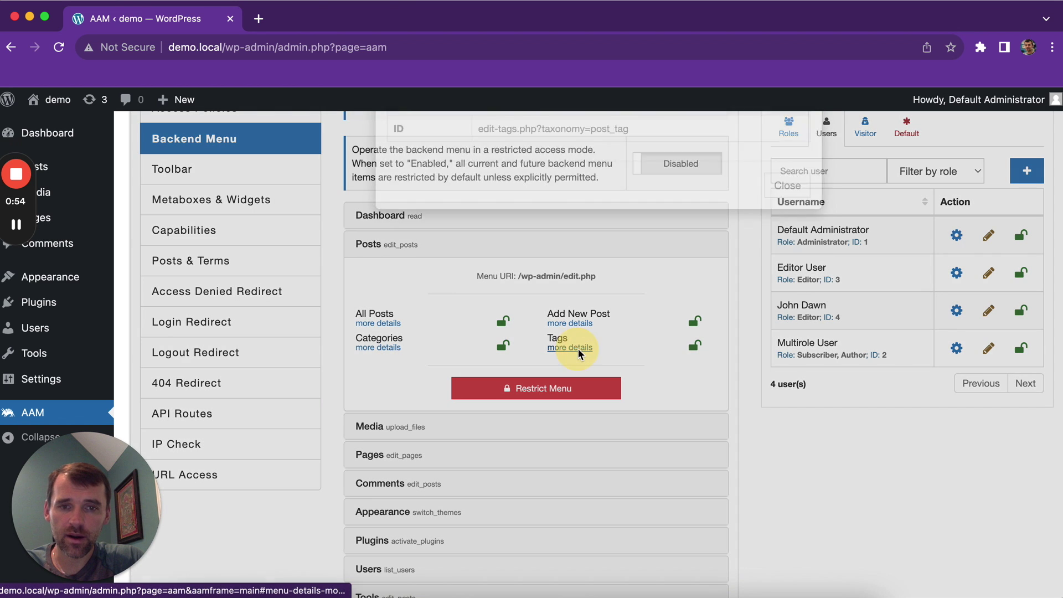
{"action": "scroll", "coordinate": [611, 231], "scroll_direction": "up", "scroll_amount": 2}
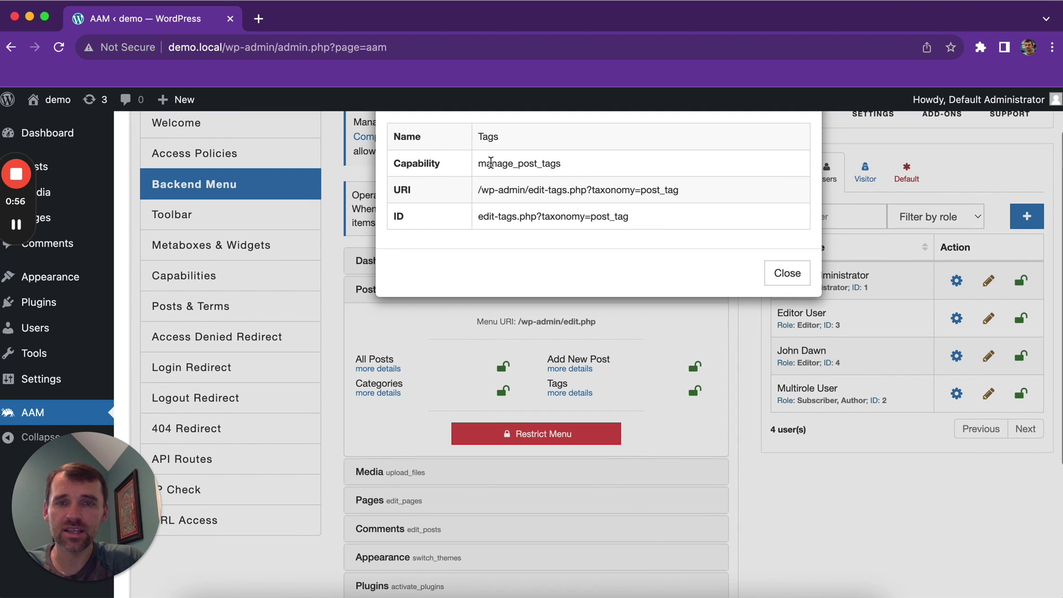
{"action": "scroll", "coordinate": [510, 166], "scroll_direction": "up", "scroll_amount": 1}
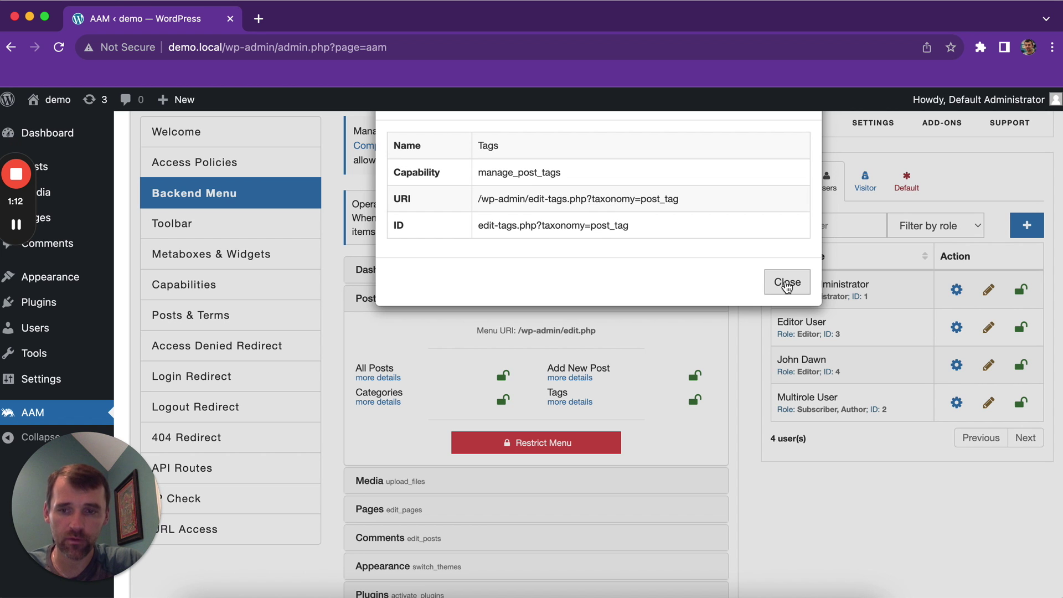
{"action": "left_click", "coordinate": [786, 284]}
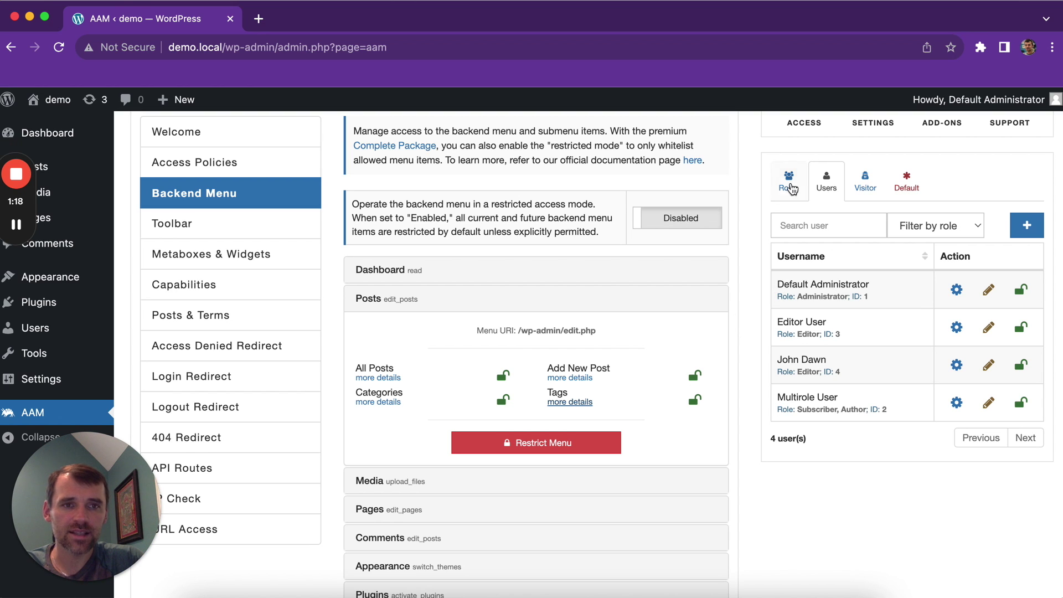
{"action": "left_click", "coordinate": [790, 187]}
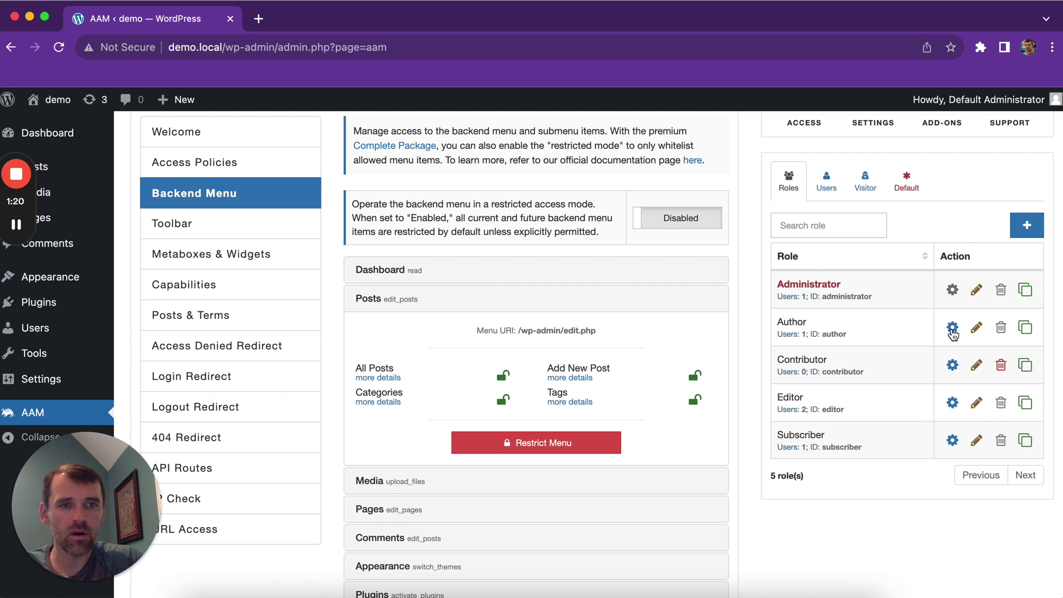
Step: For the Author role, restrict the entire Appearance backend menu with all its submenus
{"action": "left_click", "coordinate": [951, 329]}
{"action": "scroll", "coordinate": [636, 349], "scroll_direction": "down", "scroll_amount": 3}
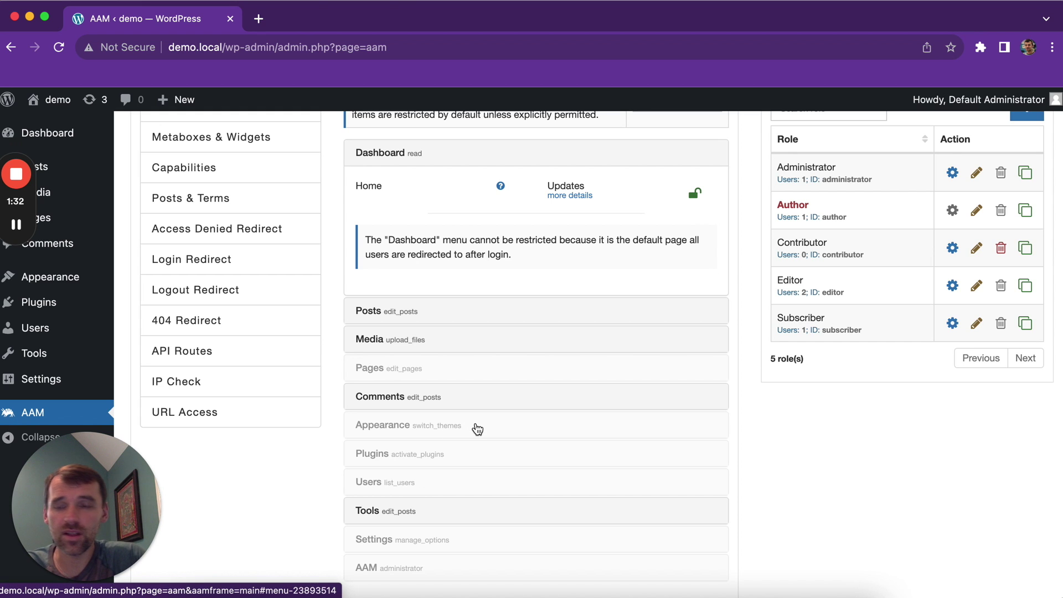
{"action": "left_click", "coordinate": [477, 429]}
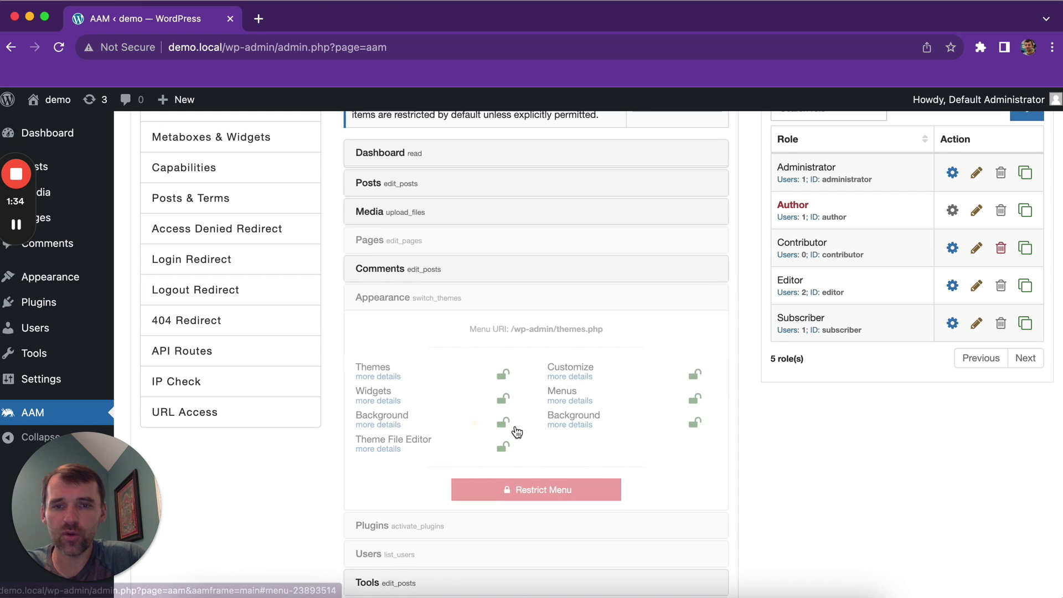
{"action": "left_click", "coordinate": [570, 489]}
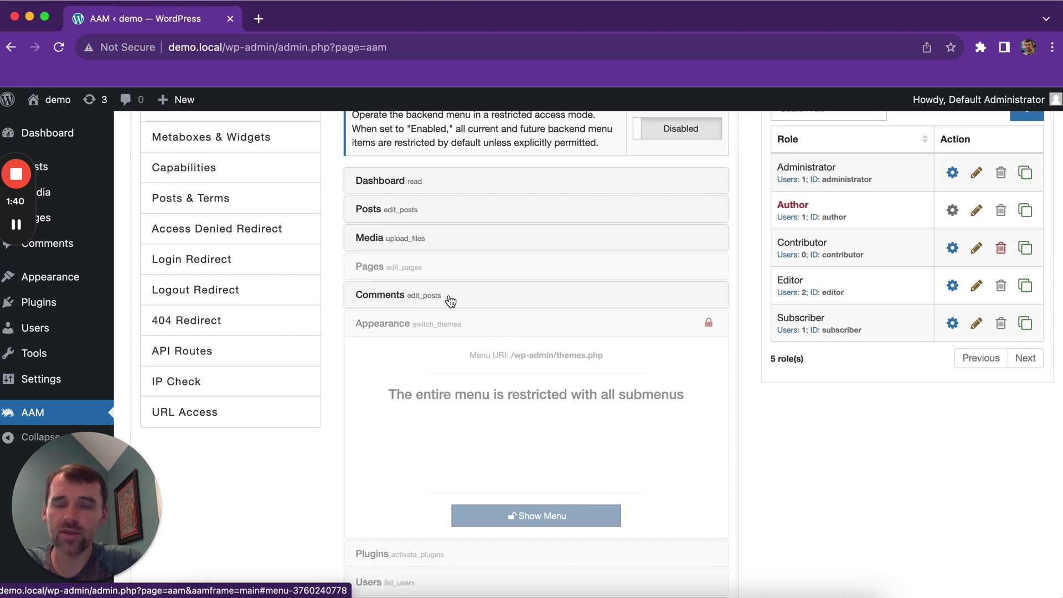
{"action": "left_click", "coordinate": [431, 215]}
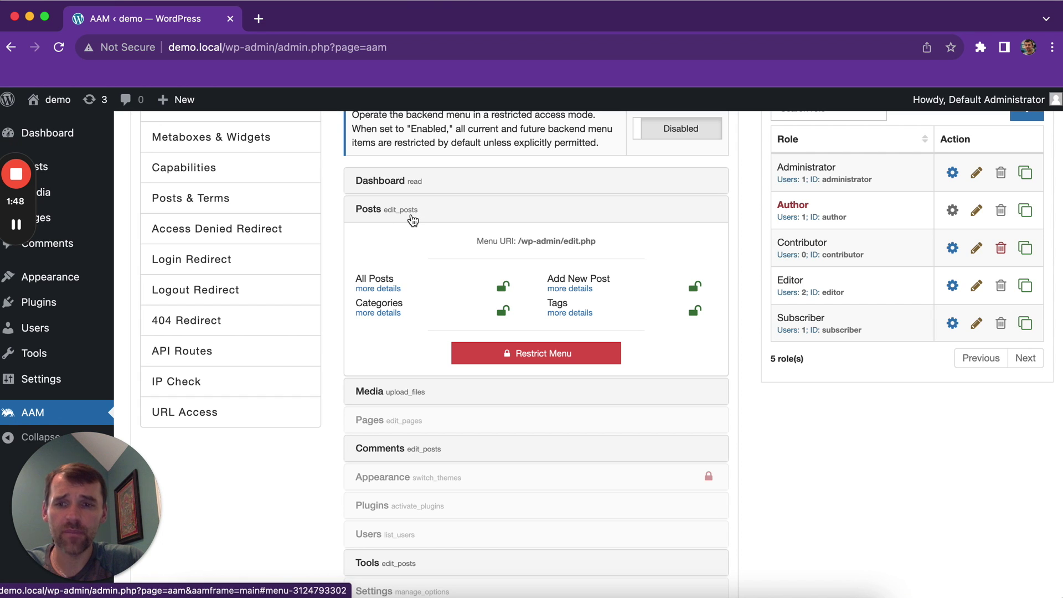
Step: Restrict the Comments backend menu for the Author role
{"action": "left_click", "coordinate": [477, 451]}
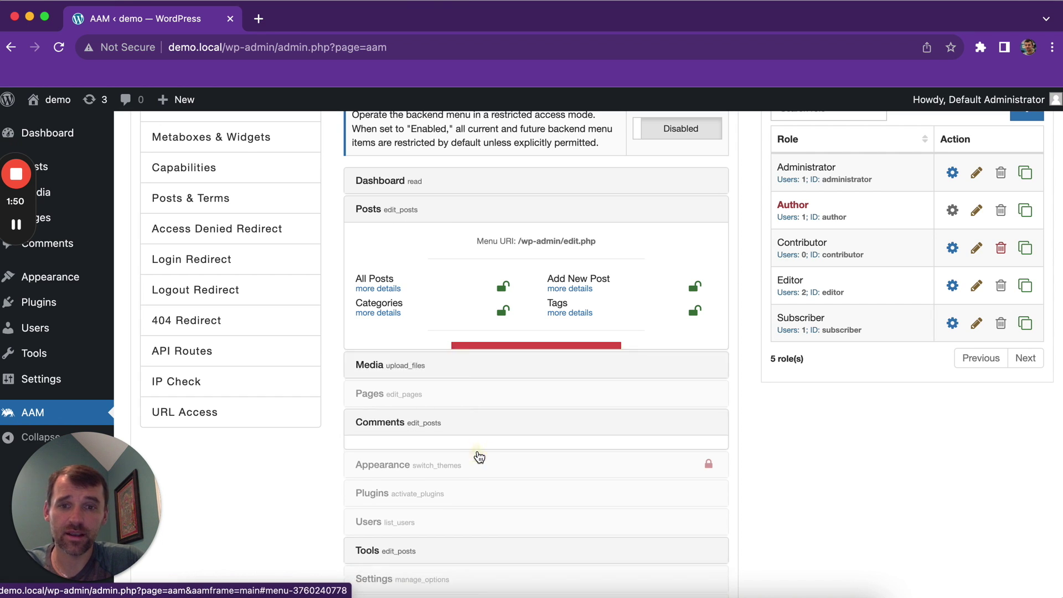
{"action": "left_click", "coordinate": [569, 373]}
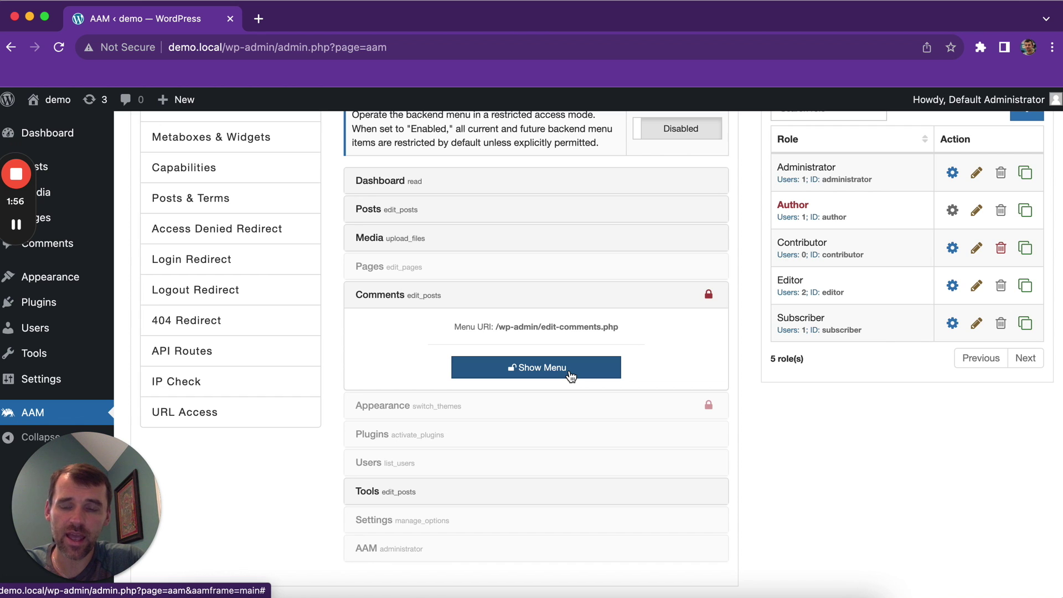
{"action": "scroll", "coordinate": [568, 375], "scroll_direction": "up", "scroll_amount": 3}
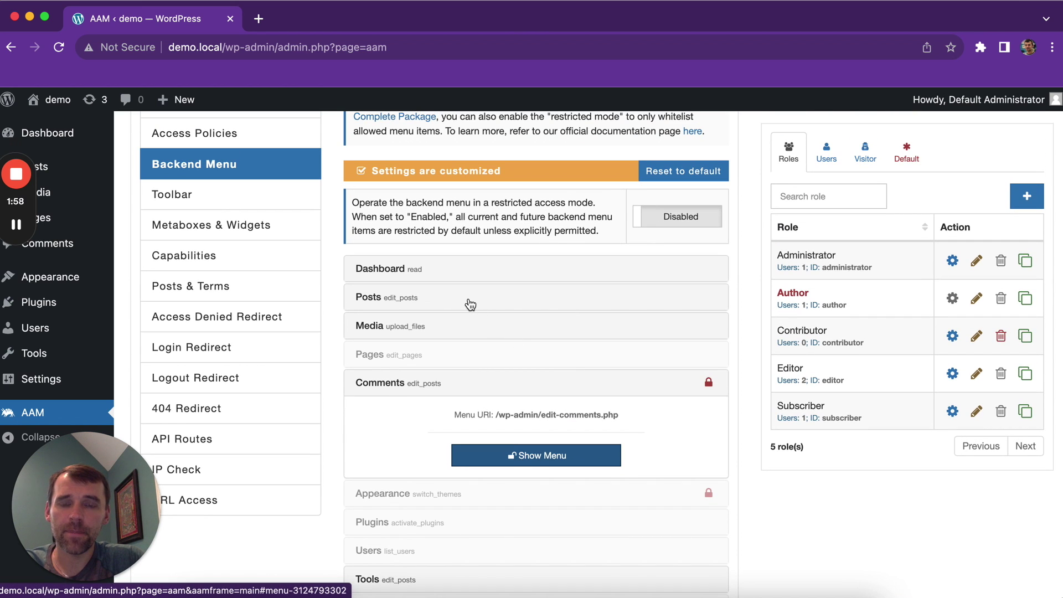
Step: Lock the Categories and Add New Post submenus, then reset the Author's menu settings to default
{"action": "left_click", "coordinate": [470, 303]}
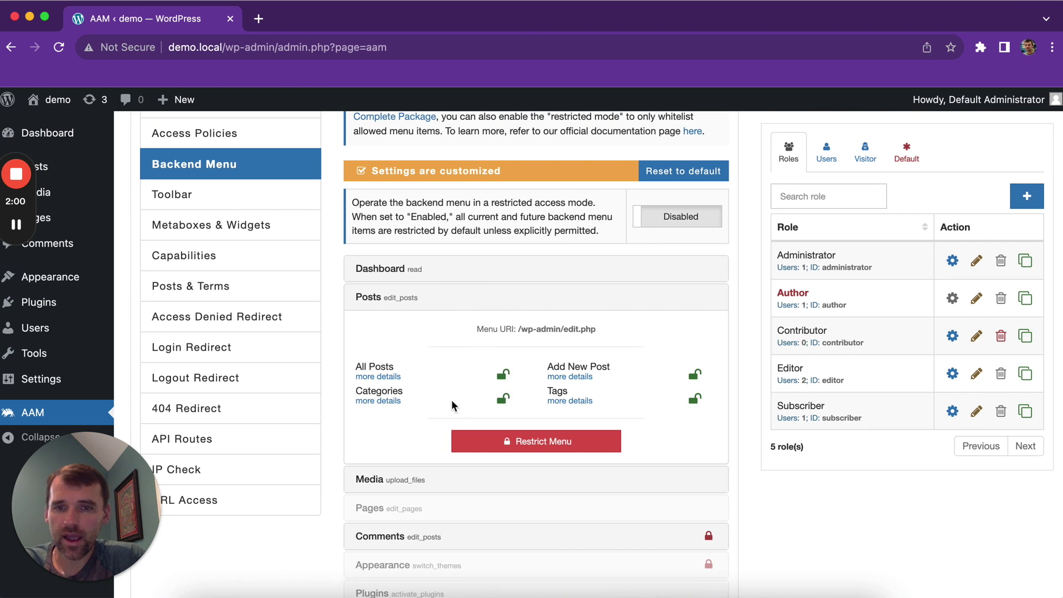
{"action": "left_click", "coordinate": [503, 398]}
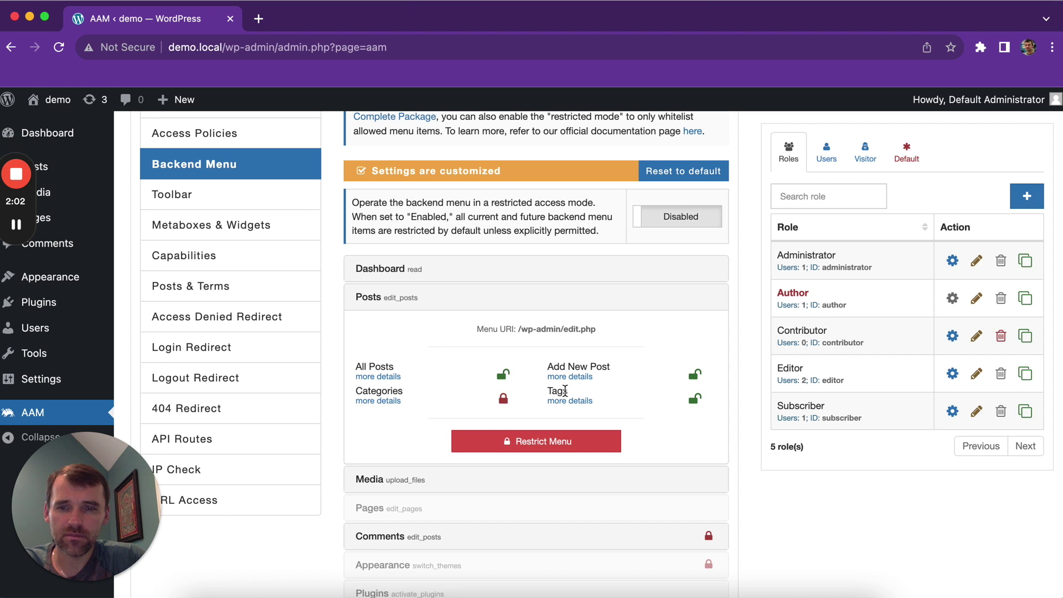
{"action": "left_click", "coordinate": [695, 376]}
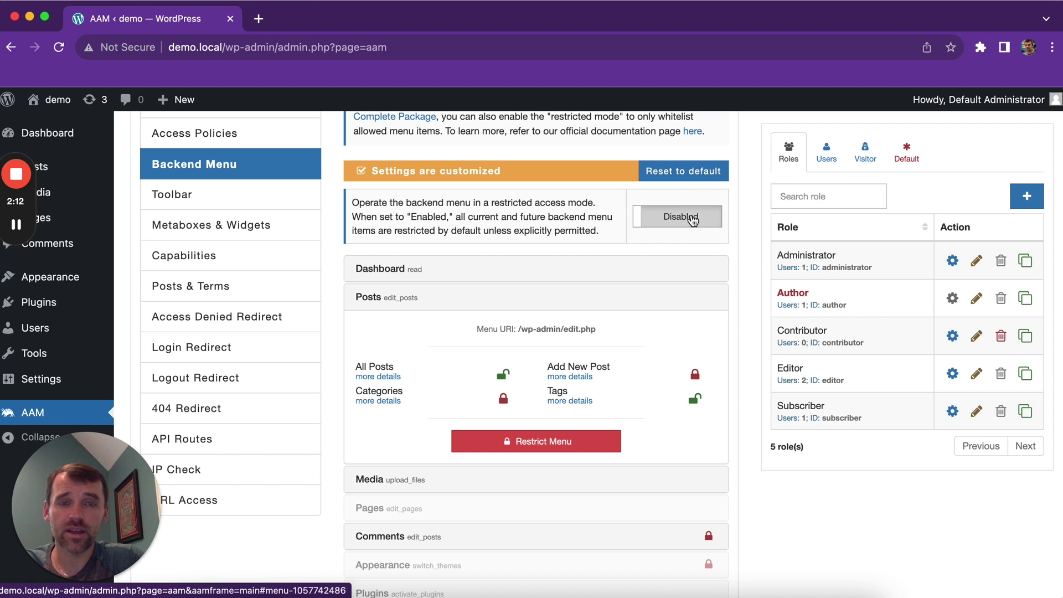
{"action": "left_click", "coordinate": [708, 171]}
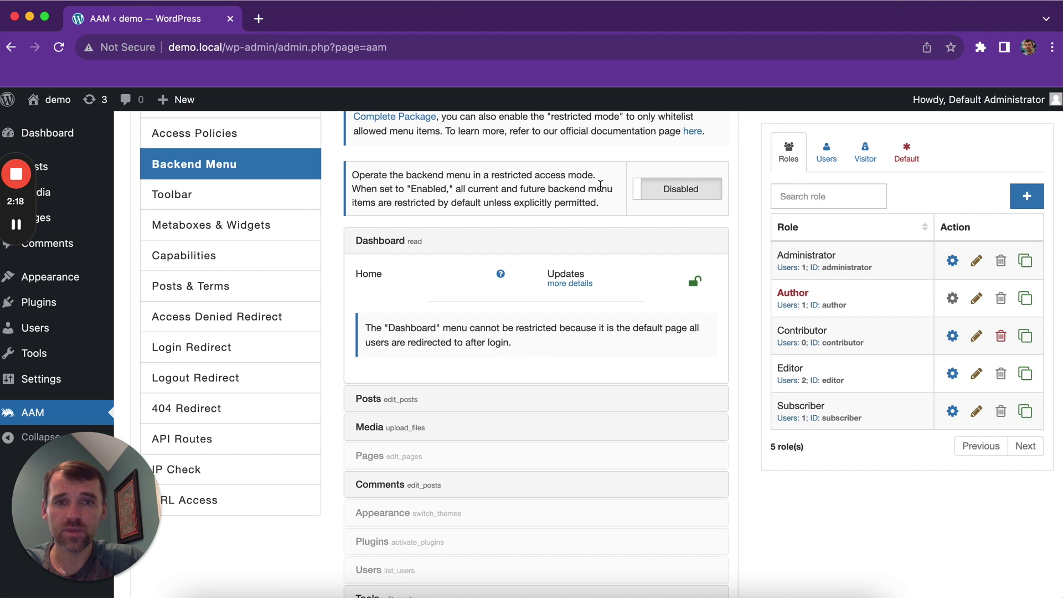
Step: Enable restricted backend menu mode for the Author role
{"action": "left_click", "coordinate": [689, 190]}
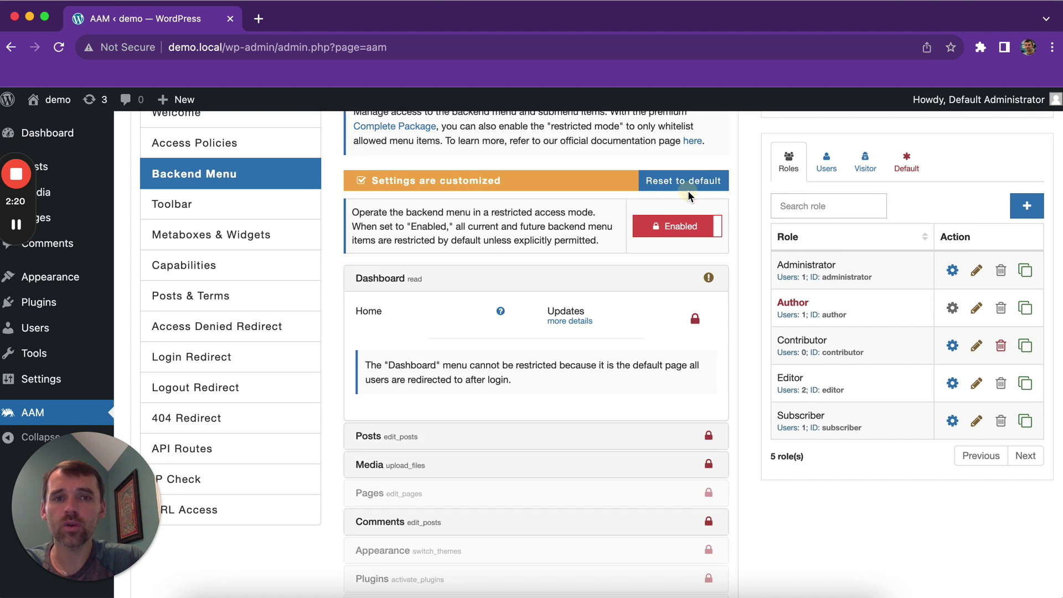
{"action": "scroll", "coordinate": [652, 310], "scroll_direction": "down", "scroll_amount": 1}
{"action": "scroll", "coordinate": [650, 327], "scroll_direction": "down", "scroll_amount": 2}
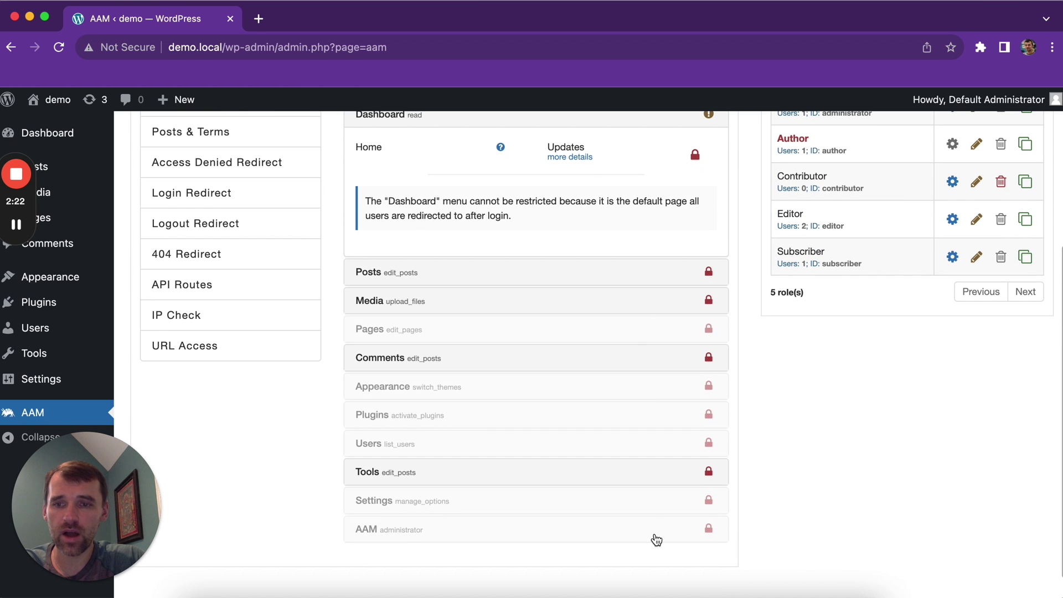
{"action": "scroll", "coordinate": [653, 539], "scroll_direction": "up", "scroll_amount": 1}
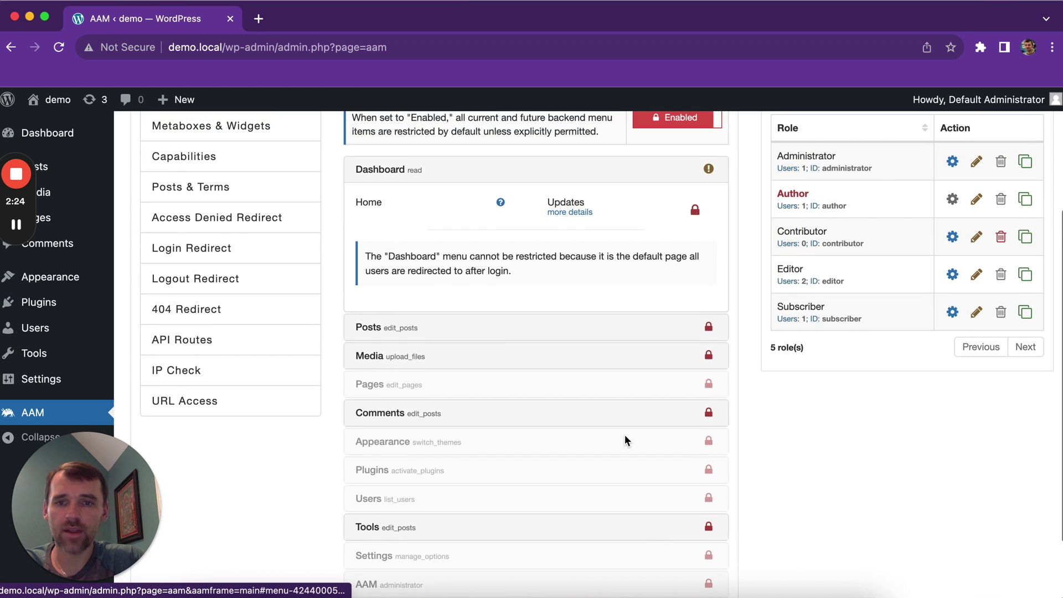
Step: Allow the whole Posts menu for the Author with Show Menu
{"action": "left_click", "coordinate": [486, 323]}
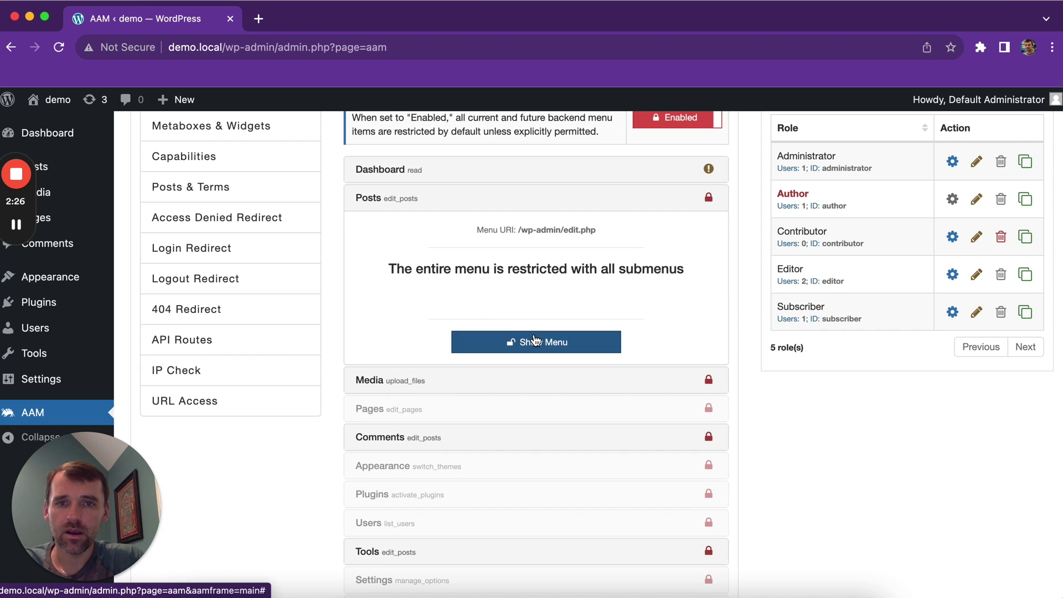
{"action": "left_click", "coordinate": [535, 341]}
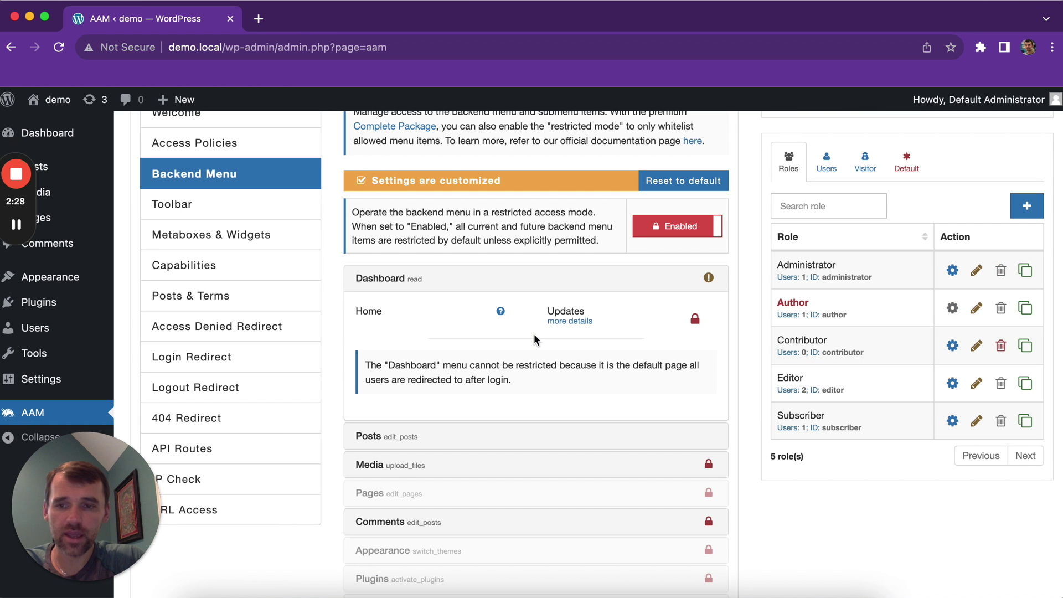
{"action": "scroll", "coordinate": [533, 334], "scroll_direction": "down", "scroll_amount": 1}
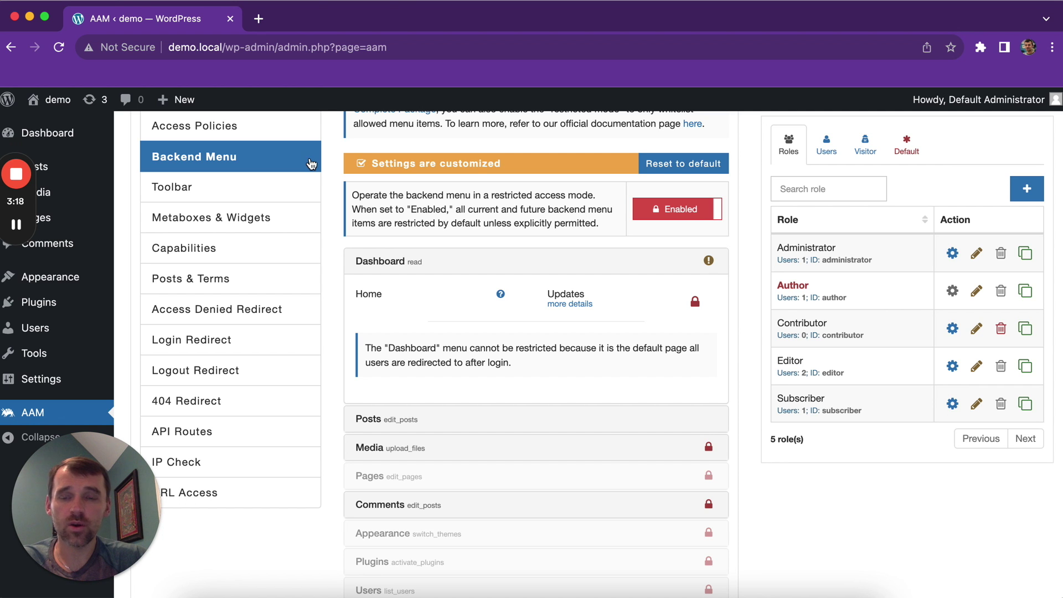
Step: Show the AAM Welcome page for the Author role with the Contact Us form expanded
{"action": "scroll", "coordinate": [257, 251], "scroll_direction": "up", "scroll_amount": 3}
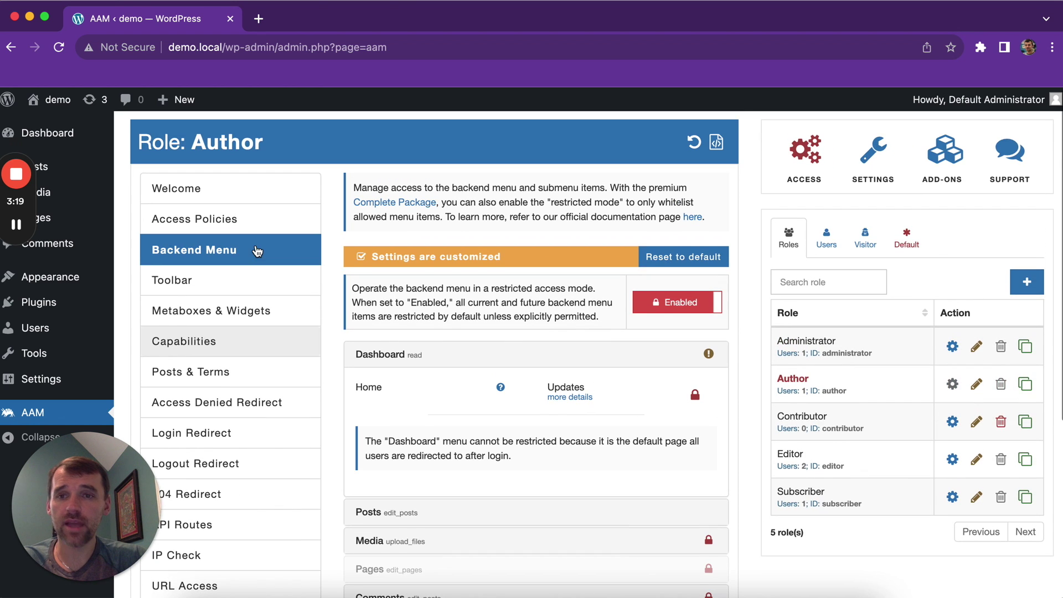
{"action": "left_click", "coordinate": [230, 198]}
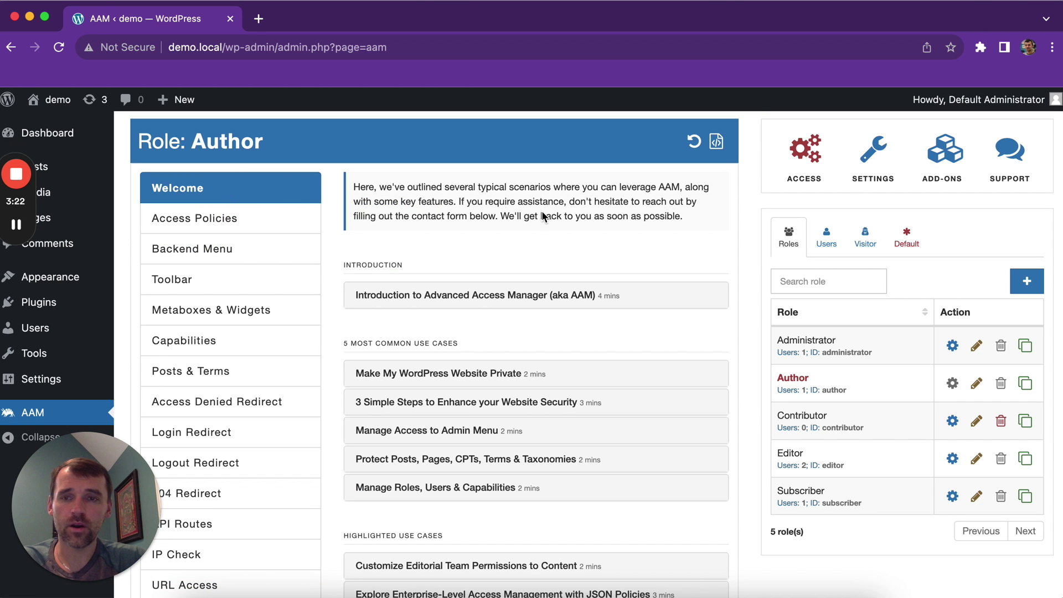
{"action": "scroll", "coordinate": [579, 227], "scroll_direction": "down", "scroll_amount": 10}
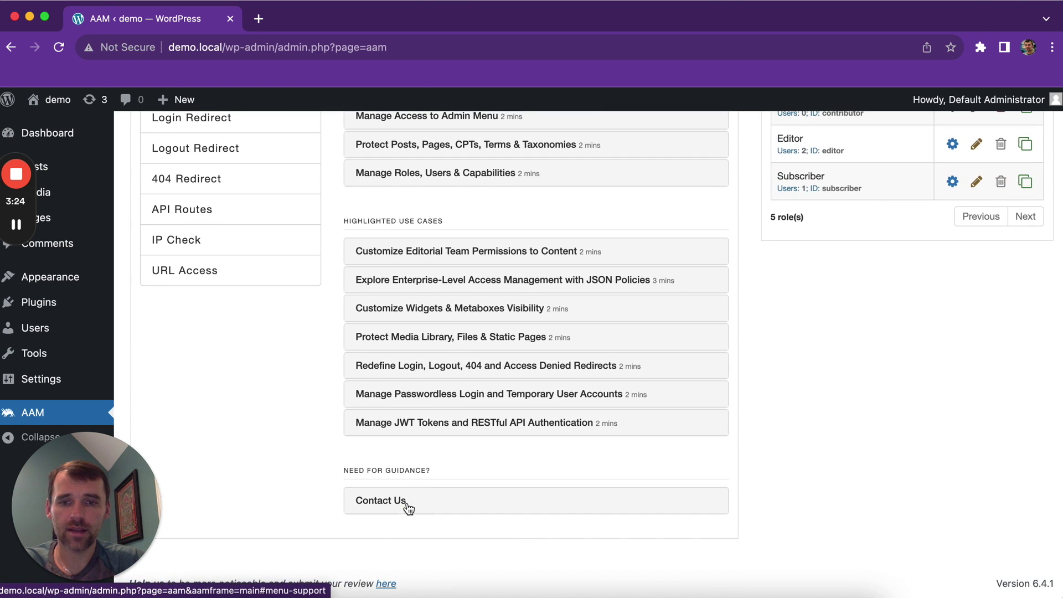
{"action": "left_click", "coordinate": [407, 504]}
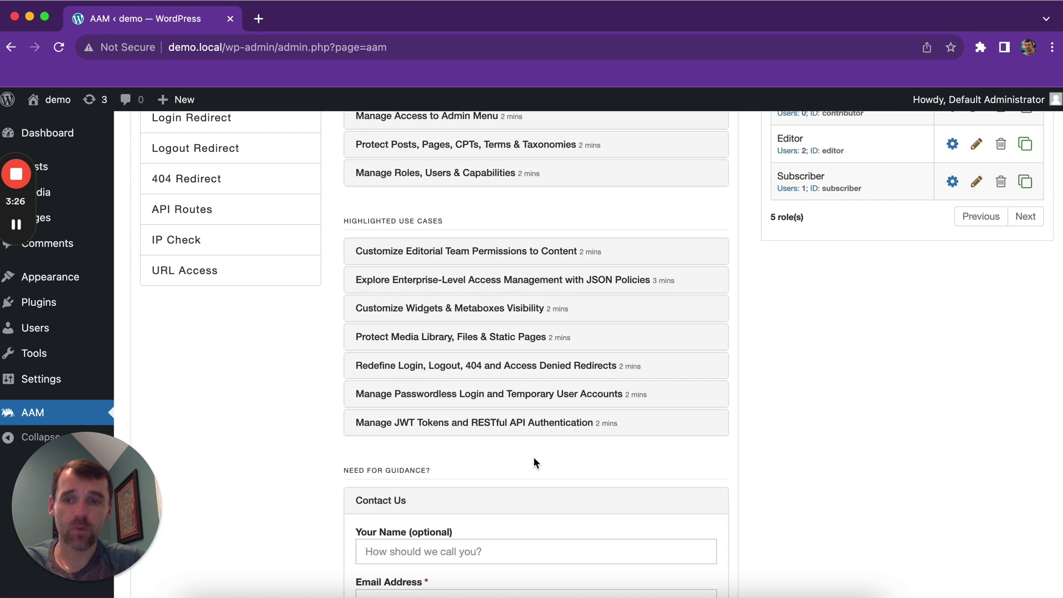